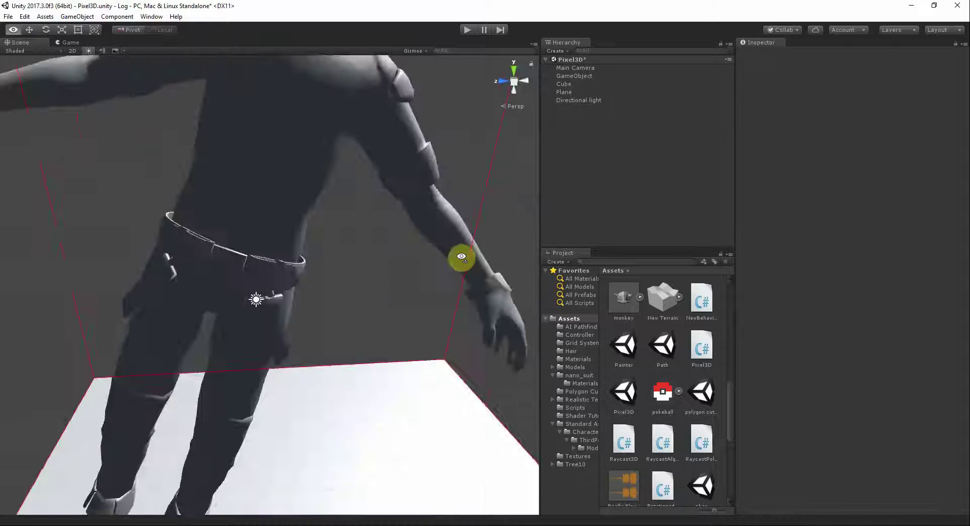
# Step: Set the character model's rotation to 180, 0, 0 and its Z scale to 16
pyautogui.scroll(-5, 455, 257)
pyautogui.click(271, 257)
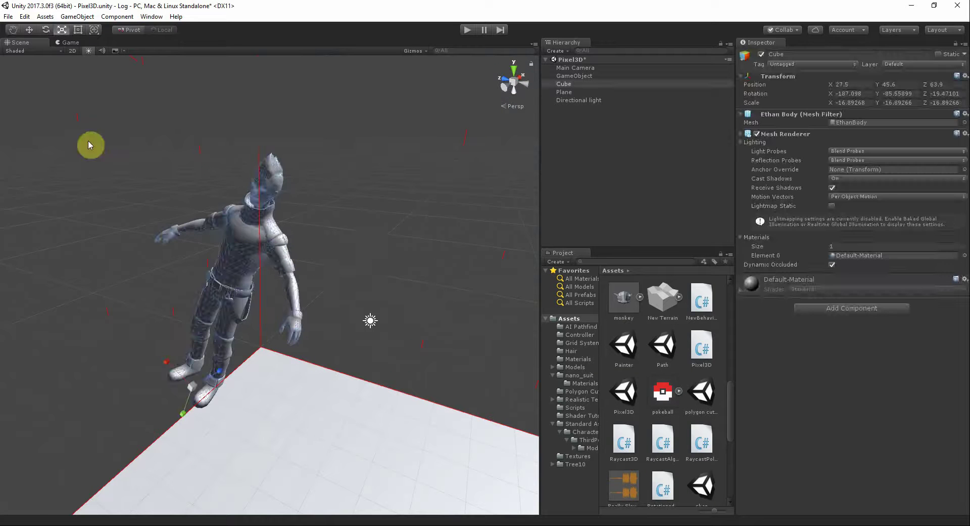
pyautogui.click(46, 29)
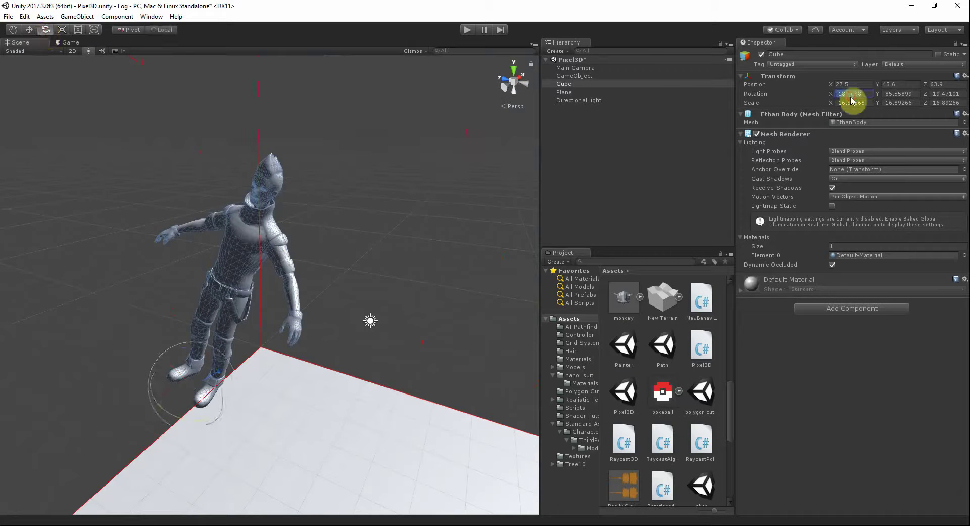
pyautogui.write('0')
pyautogui.click(890, 93)
pyautogui.write('0')
pyautogui.click(943, 102)
pyautogui.write('0')
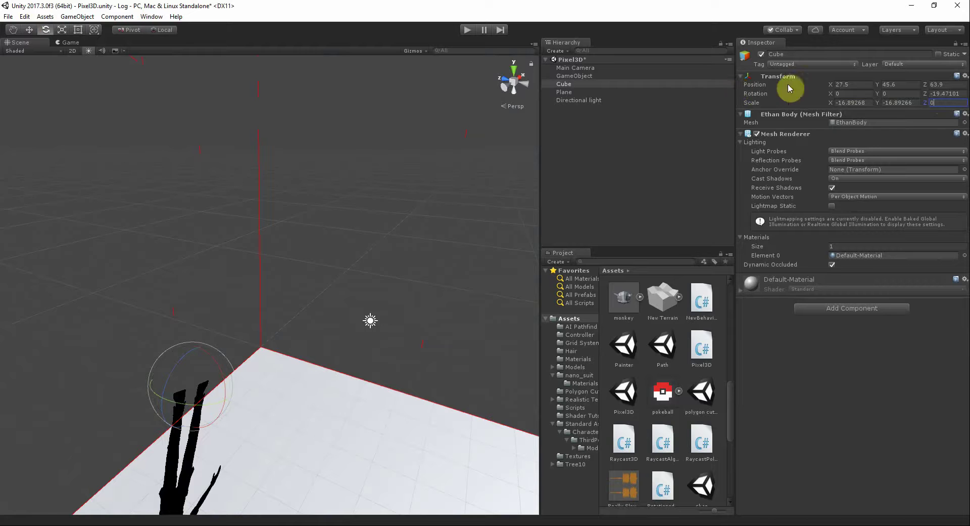
pyautogui.press('BackSpace')
pyautogui.write('16')
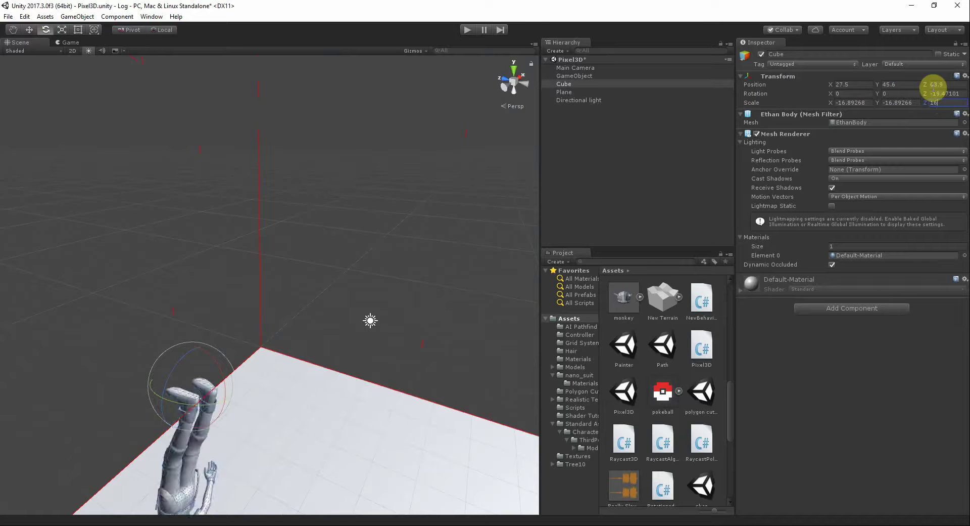
pyautogui.write('0')
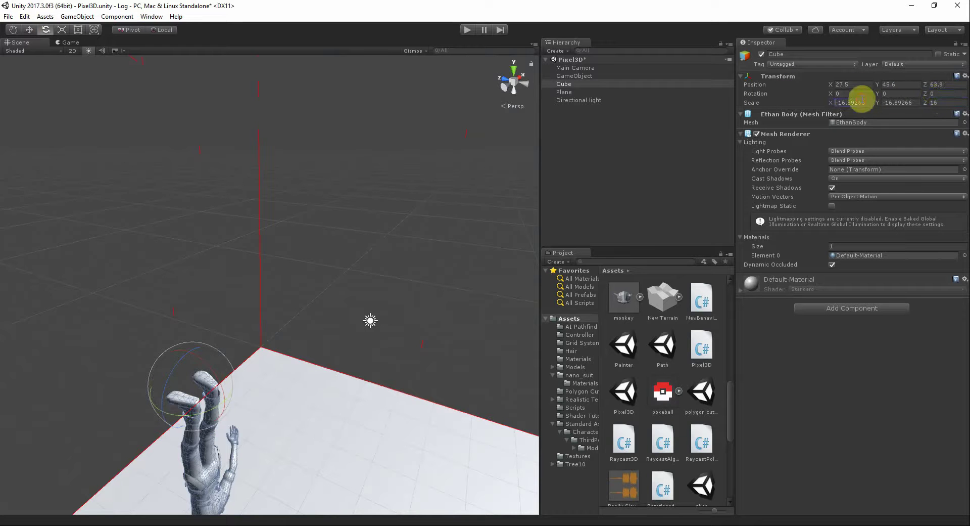
pyautogui.click(859, 94)
pyautogui.write('180')
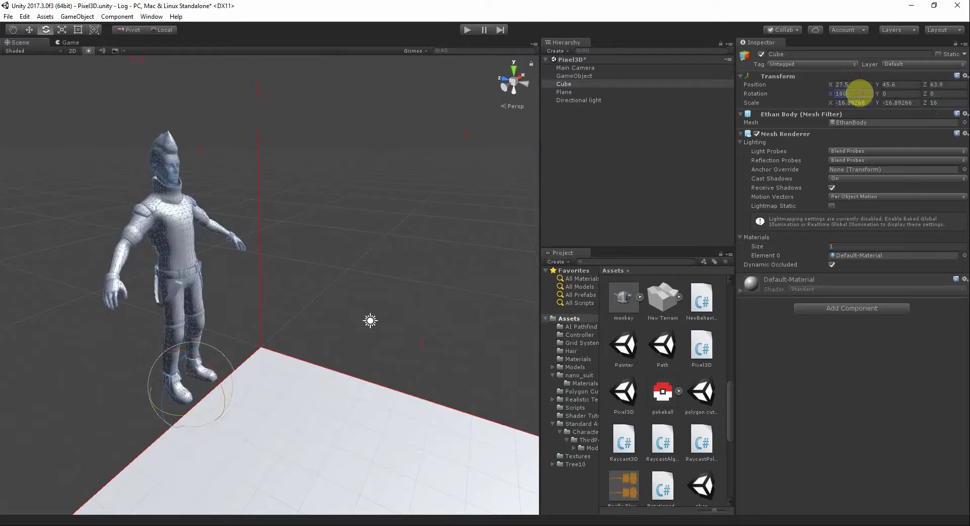
# Step: Move the upright character across the ground so it sits near the floor plane
pyautogui.keyDown('alt'); pyautogui.moveTo(337, 217); pyautogui.dragTo(226, 257); pyautogui.keyUp('alt')
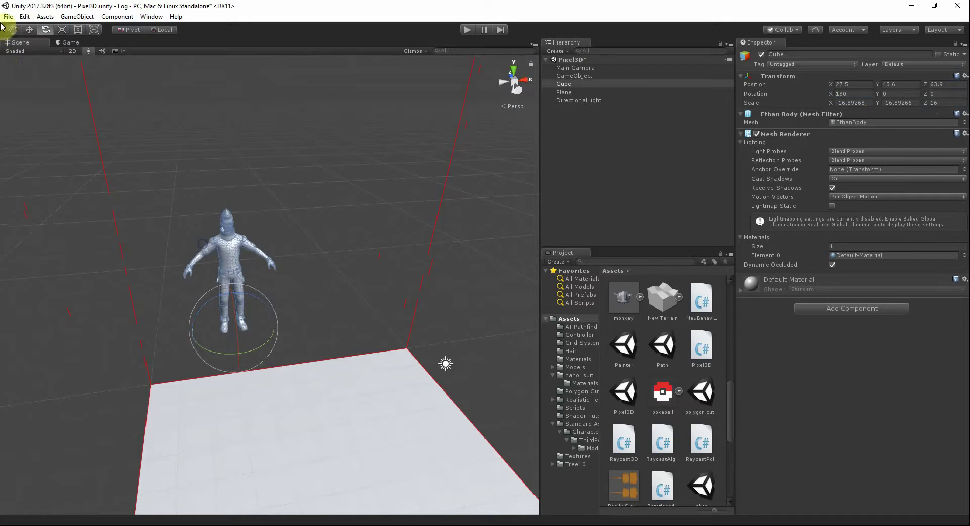
pyautogui.click(21, 29)
pyautogui.moveTo(247, 332); pyautogui.dragTo(353, 350)
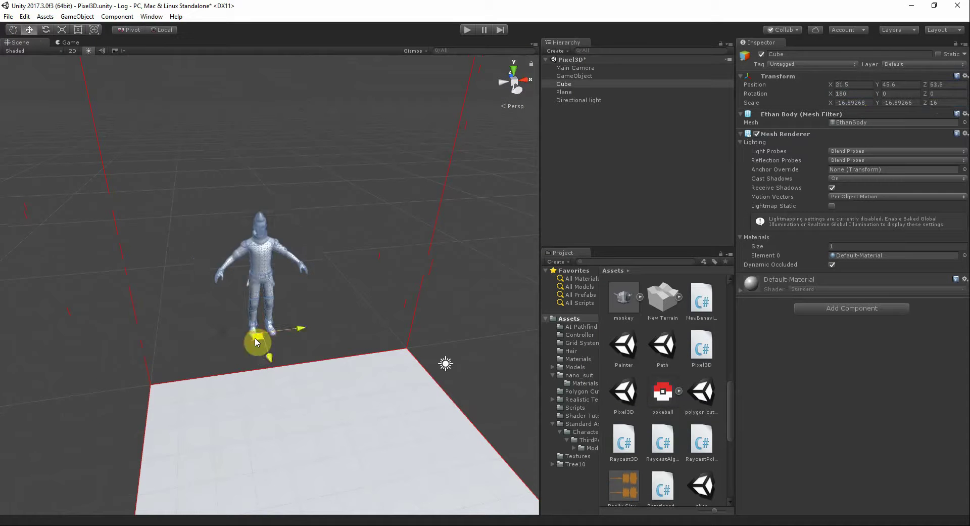
# Step: Voxelize the character in play mode, enlarge and tilt it, then stop playing
pyautogui.click(466, 31)
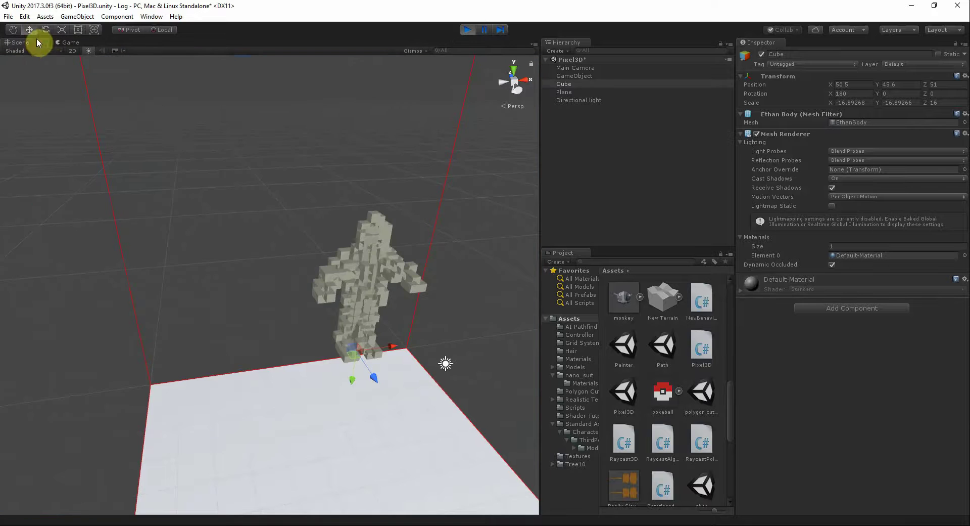
pyautogui.moveTo(245, 172)
pyautogui.keyDown('alt'); pyautogui.mouseDown()
pyautogui.moveTo(290, 194)
pyautogui.moveTo(208, 187)
pyautogui.mouseUp(); pyautogui.keyUp('alt')
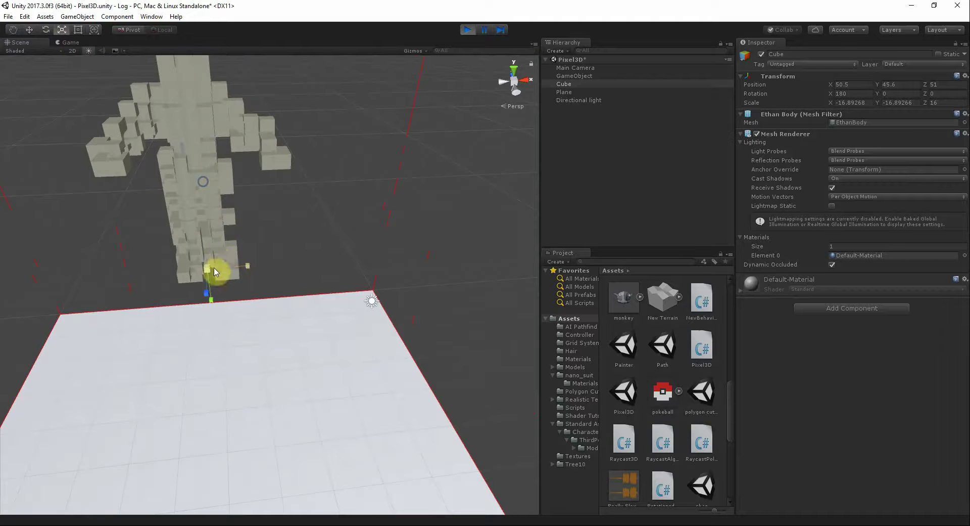
pyautogui.moveTo(210, 273)
pyautogui.mouseDown()
pyautogui.moveTo(405, 207)
pyautogui.moveTo(336, 101)
pyautogui.moveTo(271, 253)
pyautogui.moveTo(311, 254)
pyautogui.moveTo(203, 210)
pyautogui.mouseUp()
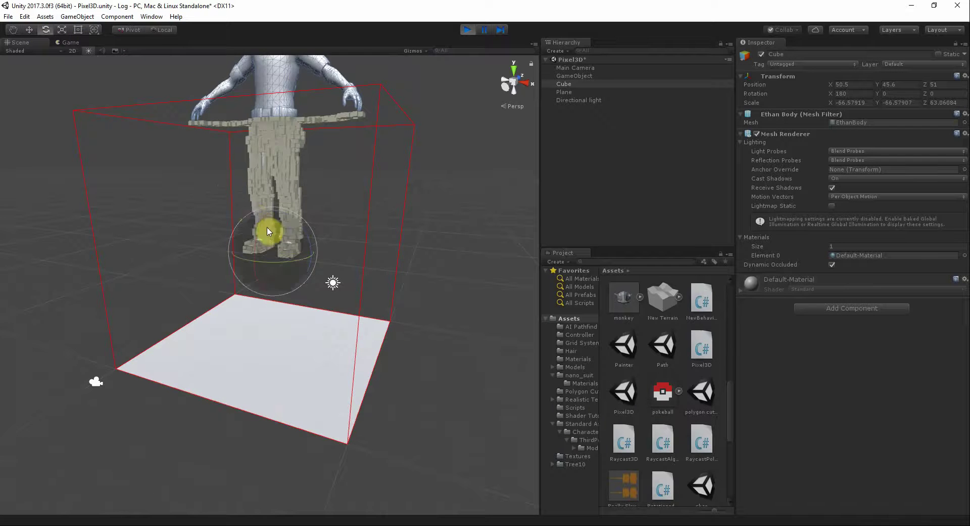
pyautogui.moveTo(266, 232)
pyautogui.mouseDown()
pyautogui.moveTo(292, 309)
pyautogui.moveTo(330, 288)
pyautogui.mouseUp()
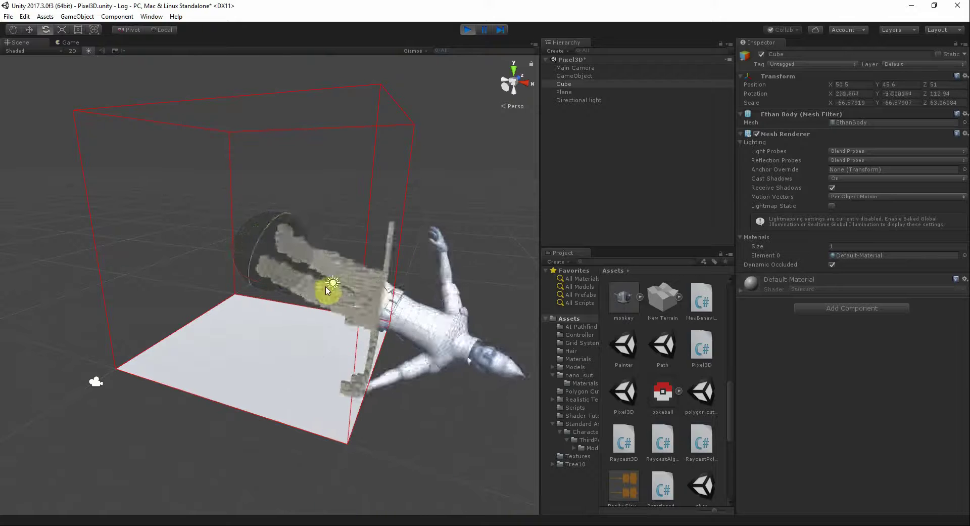
pyautogui.click(56, 31)
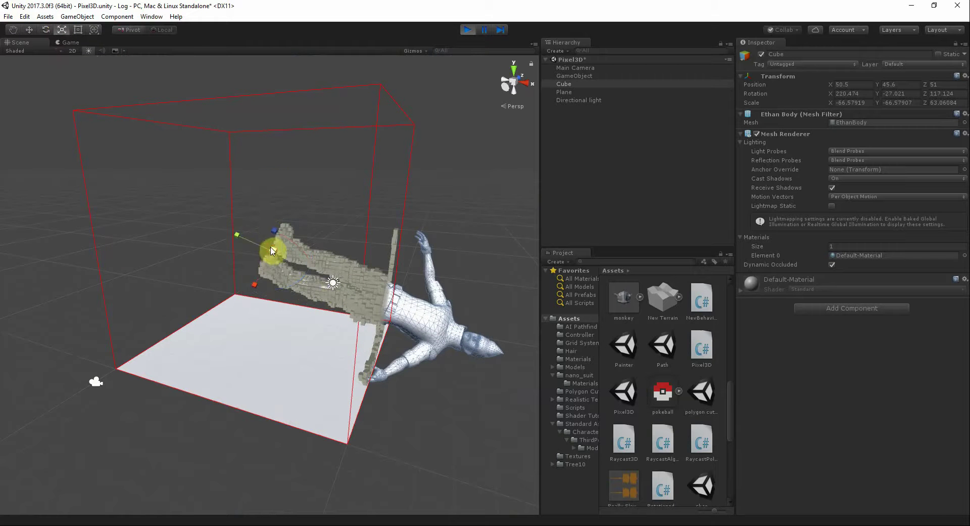
pyautogui.moveTo(273, 250)
pyautogui.mouseDown()
pyautogui.moveTo(342, 233)
pyautogui.moveTo(412, 67)
pyautogui.mouseUp()
pyautogui.click(469, 29)
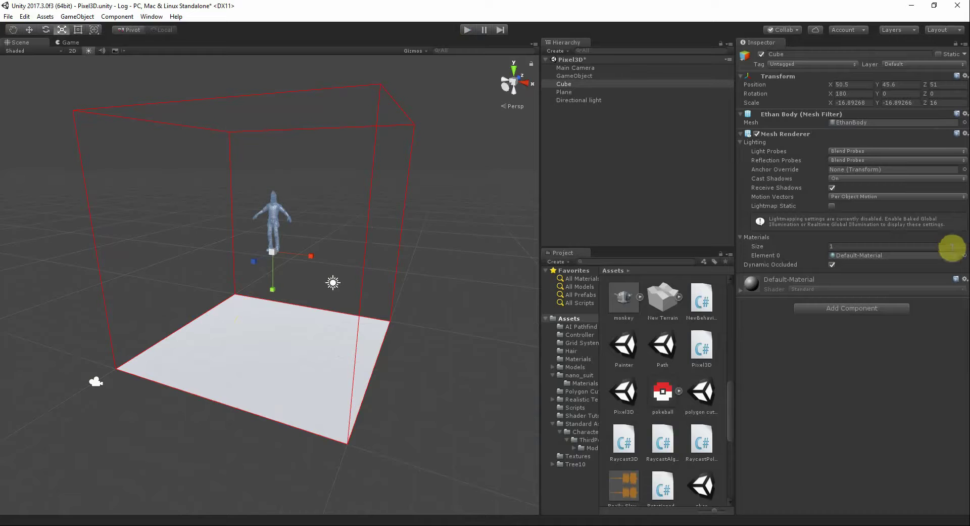
# Step: Replace the model's mesh with the Sphere mesh and run play mode again
pyautogui.click(965, 124)
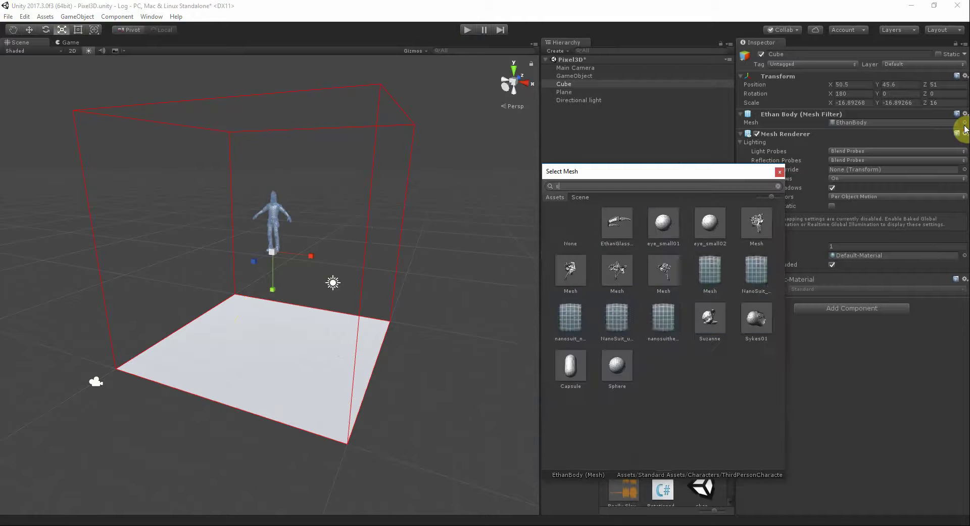
pyautogui.write('s')
pyautogui.doubleClick(617, 369)
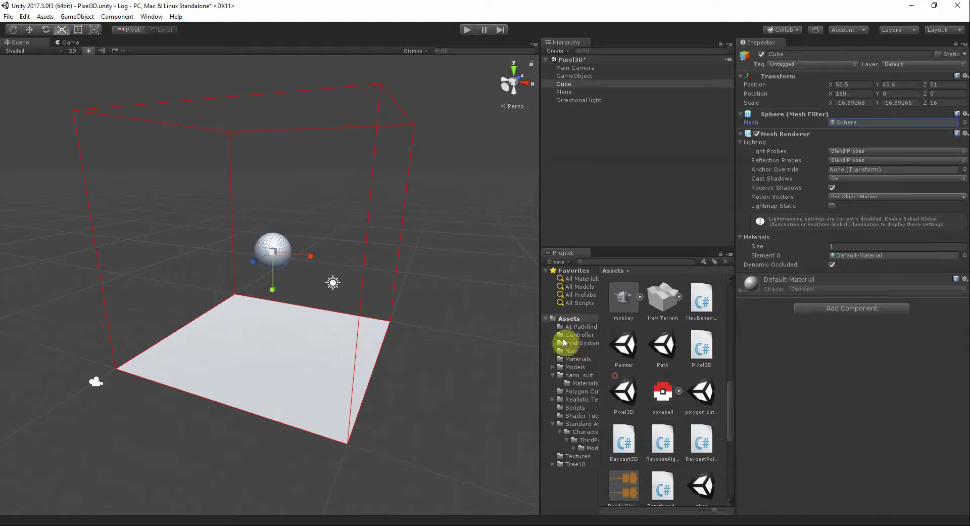
pyautogui.click(469, 33)
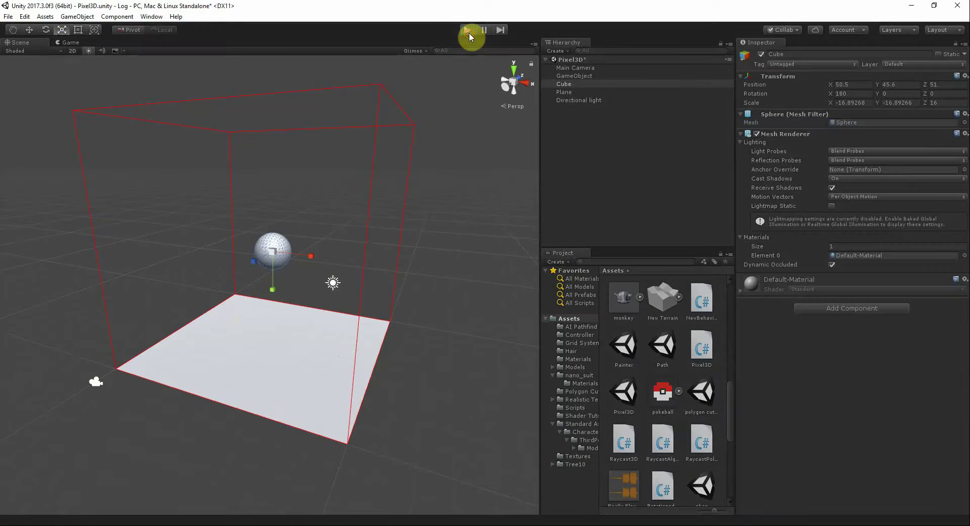
# Step: Enlarge the voxelized sphere greatly in the scene view
pyautogui.click(27, 44)
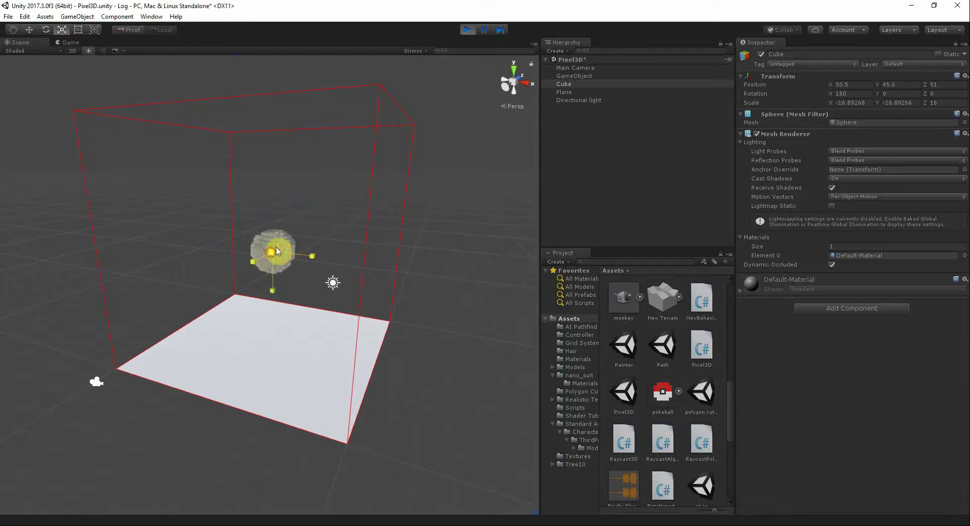
pyautogui.moveTo(277, 251); pyautogui.dragTo(501, 187)
pyautogui.moveTo(284, 249)
pyautogui.mouseDown()
pyautogui.moveTo(318, 244)
pyautogui.moveTo(282, 256)
pyautogui.moveTo(316, 232)
pyautogui.moveTo(301, 250)
pyautogui.moveTo(301, 418)
pyautogui.moveTo(316, 472)
pyautogui.moveTo(307, 347)
pyautogui.moveTo(278, 275)
pyautogui.moveTo(268, 112)
pyautogui.moveTo(320, 310)
pyautogui.moveTo(301, 300)
pyautogui.moveTo(168, 313)
pyautogui.moveTo(103, 269)
pyautogui.moveTo(151, 245)
pyautogui.moveTo(385, 278)
pyautogui.moveTo(373, 347)
pyautogui.moveTo(320, 353)
pyautogui.moveTo(255, 335)
pyautogui.moveTo(252, 285)
pyautogui.moveTo(292, 309)
pyautogui.moveTo(281, 308)
pyautogui.moveTo(326, 293)
pyautogui.mouseUp()
pyautogui.click(28, 30)
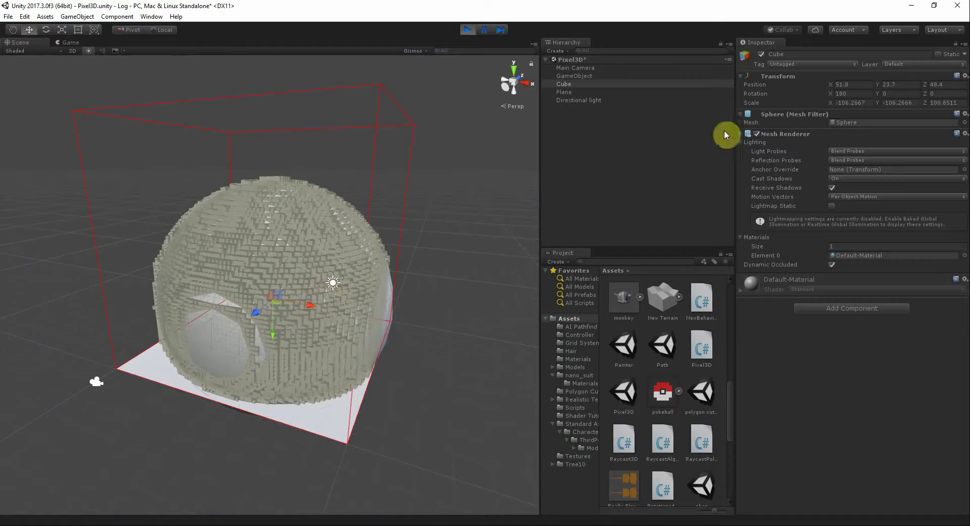
# Step: Hide the smooth inner sphere, fly into and frame the voxel sphere, then stop playing
pyautogui.click(762, 56)
pyautogui.scroll(2, 321, 185)
pyautogui.scroll(3, 310, 190)
pyautogui.scroll(4, 306, 195)
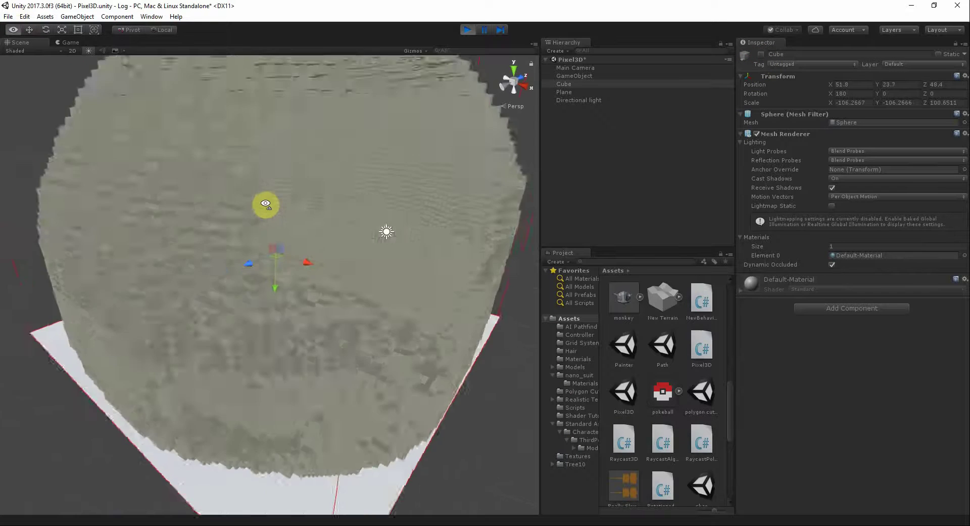
pyautogui.moveTo(266, 203)
pyautogui.mouseDown(button='right')
pyautogui.moveTo(280, 201)
pyautogui.moveTo(237, 198)
pyautogui.mouseUp(button='right')
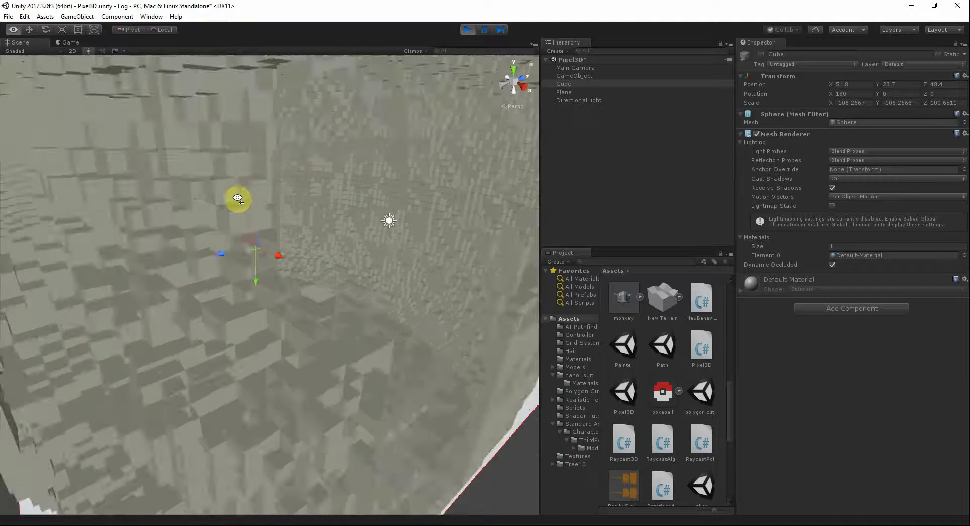
pyautogui.press('f')
pyautogui.moveTo(305, 274)
pyautogui.mouseDown()
pyautogui.moveTo(190, 223)
pyautogui.moveTo(250, 275)
pyautogui.moveTo(318, 250)
pyautogui.moveTo(288, 282)
pyautogui.moveTo(288, 264)
pyautogui.moveTo(326, 260)
pyautogui.mouseUp()
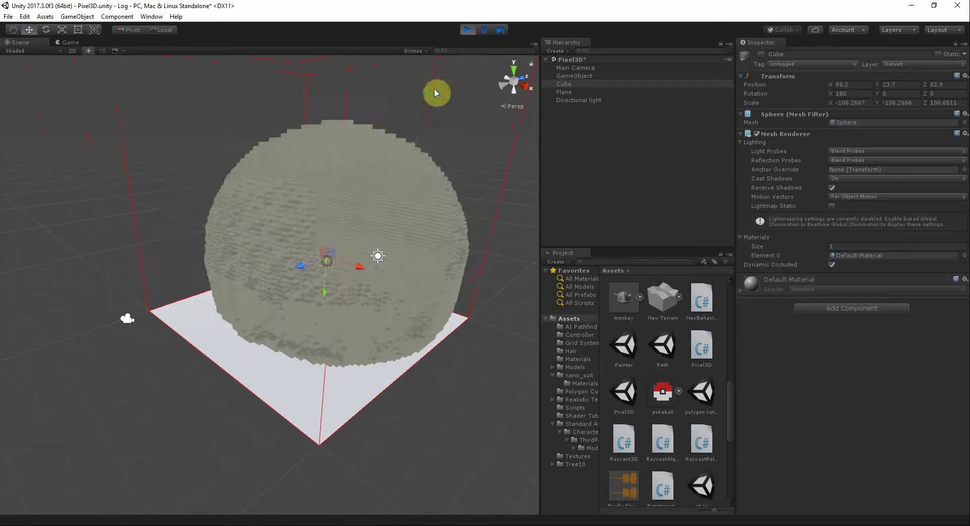
pyautogui.click(471, 33)
# Step: Set the GameObject's Pixel 3D Block Color to bright yellow
pyautogui.click(599, 76)
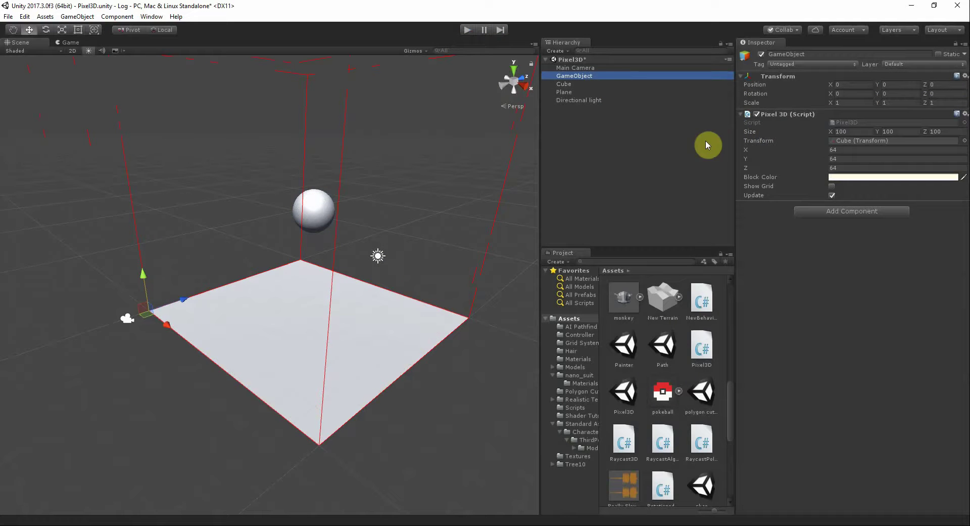
pyautogui.click(846, 178)
pyautogui.moveTo(376, 196); pyautogui.dragTo(390, 168)
pyautogui.click(470, 190)
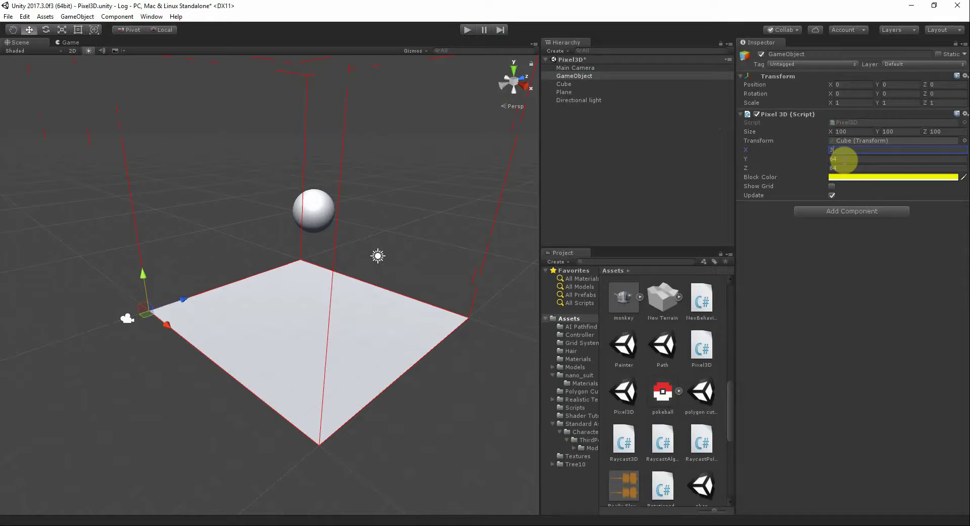
# Step: Run the scene at resolution 32, enlarge the yellow voxel sphere, then stop playing
pyautogui.write('32')
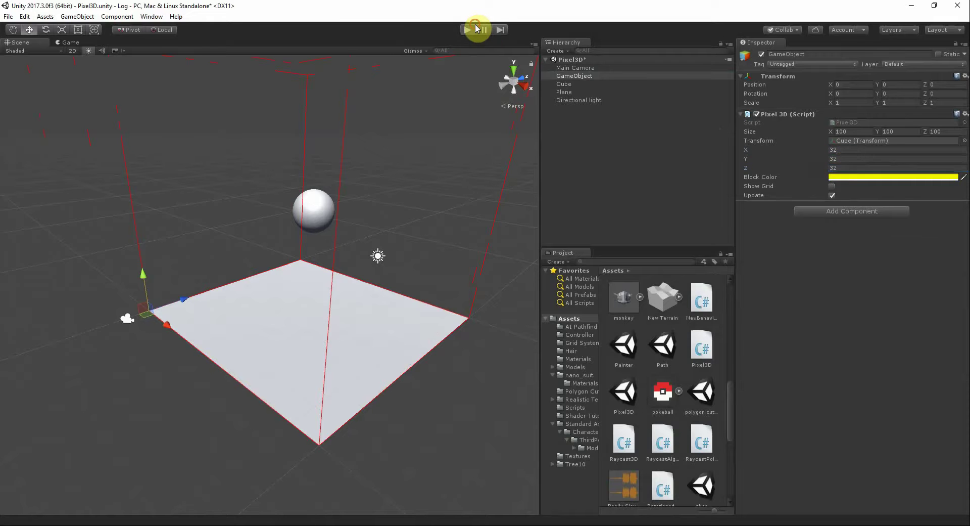
pyautogui.click(476, 27)
pyautogui.hotkey('ctrl', 'p')
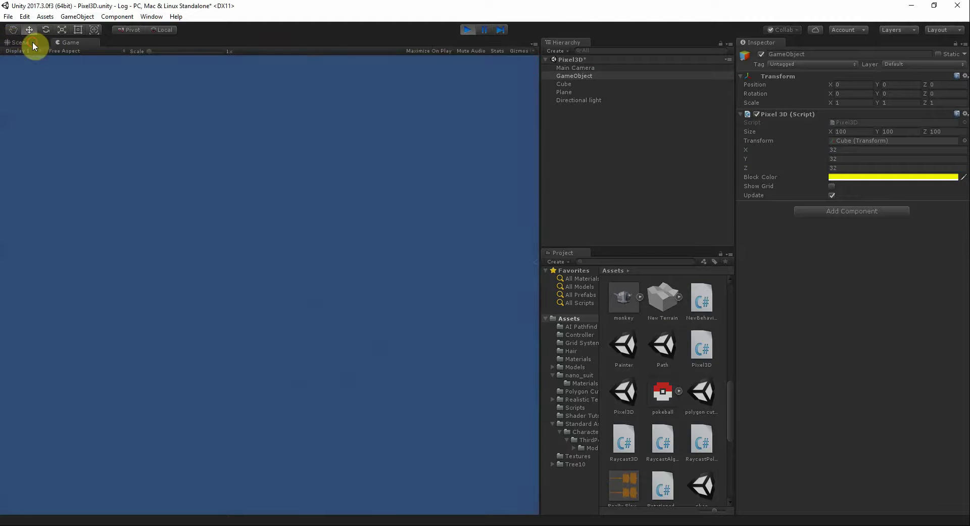
pyautogui.click(316, 210)
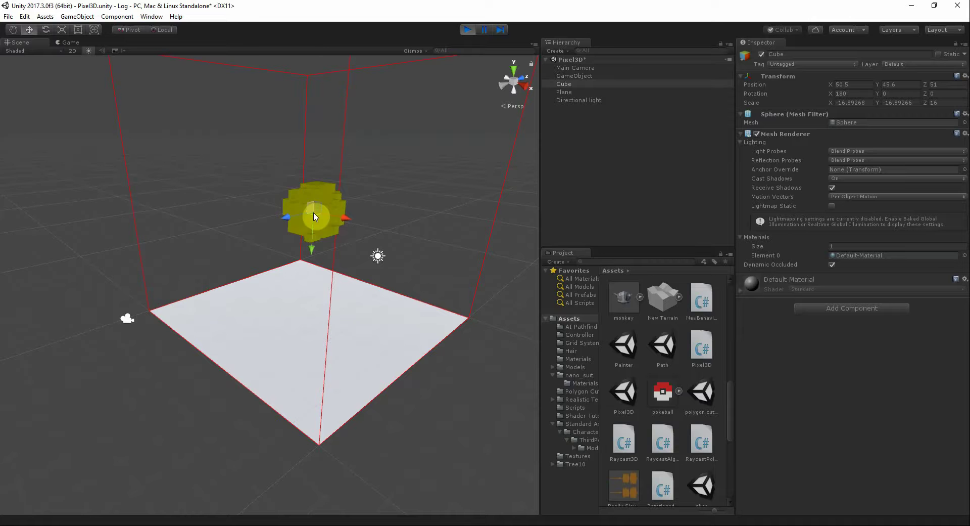
pyautogui.click(61, 29)
pyautogui.moveTo(337, 183)
pyautogui.mouseDown()
pyautogui.moveTo(362, 228)
pyautogui.moveTo(649, 154)
pyautogui.mouseUp()
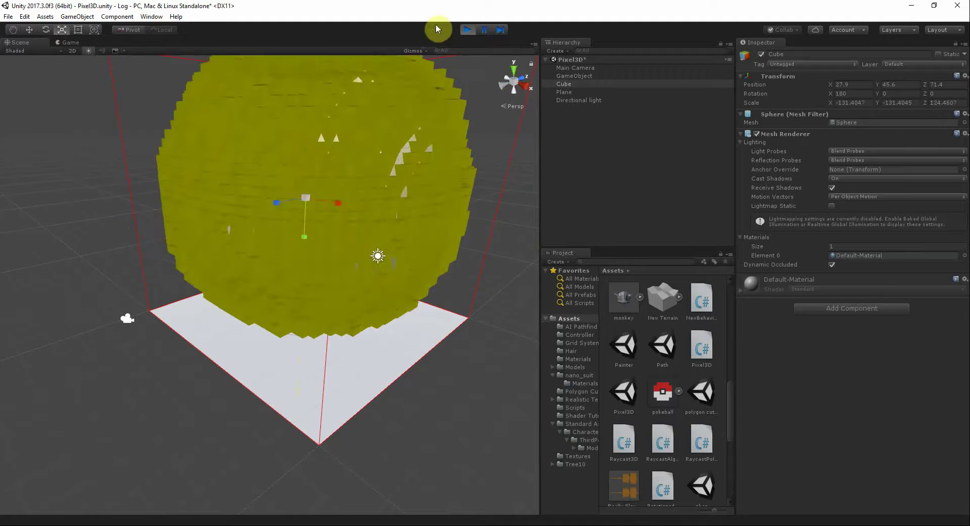
pyautogui.click(468, 29)
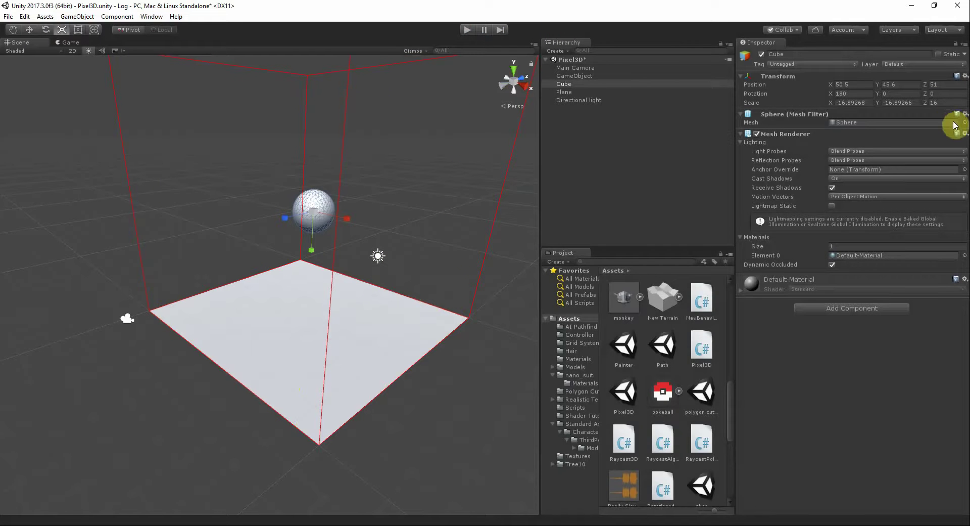
# Step: Swap the Cube's mesh for Suzanne and scale it up greatly
pyautogui.click(964, 123)
pyautogui.scroll(1, 717, 267)
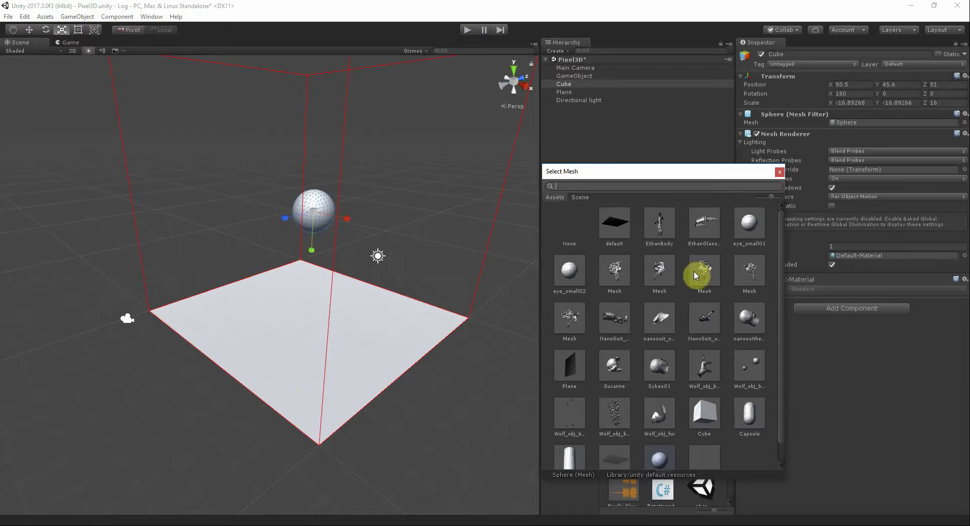
pyautogui.scroll(-1, 695, 275)
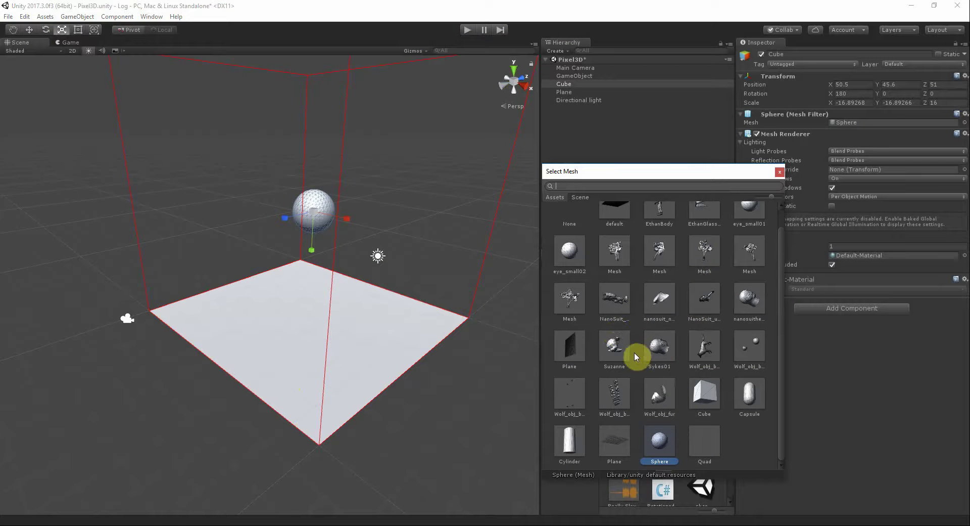
pyautogui.doubleClick(617, 349)
pyautogui.scroll(3, 331, 207)
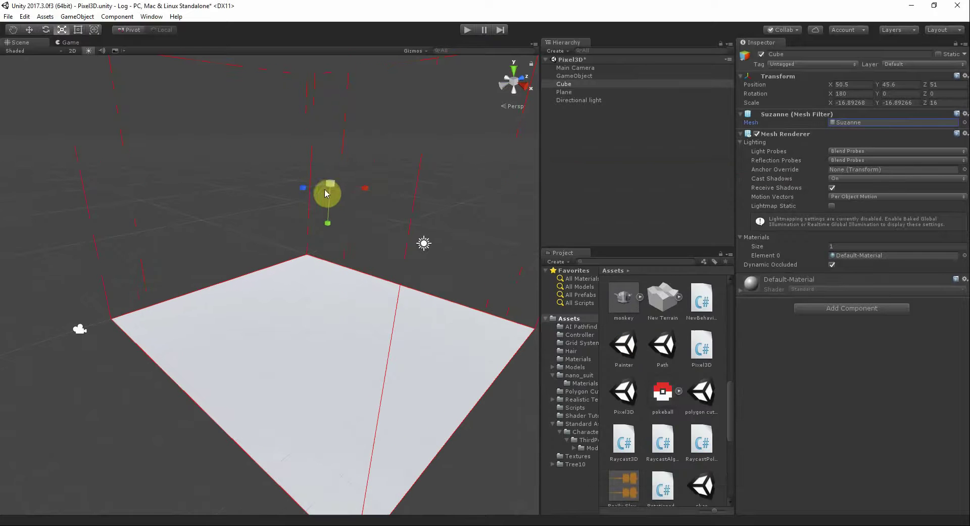
pyautogui.moveTo(484, 168); pyautogui.dragTo(628, 190)
pyautogui.keyDown('alt'); pyautogui.moveTo(196, 170); pyautogui.dragTo(105, 144); pyautogui.keyUp('alt')
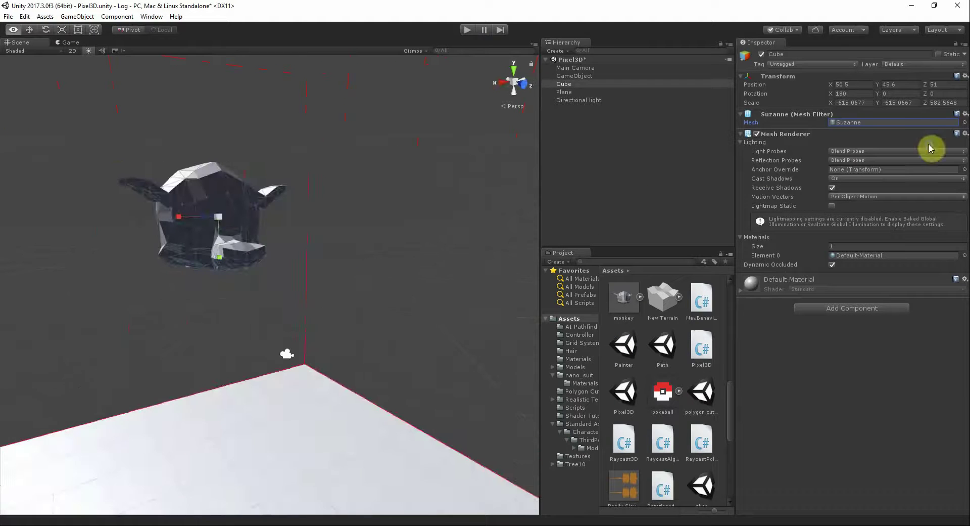
pyautogui.moveTo(234, 210); pyautogui.dragTo(358, 188)
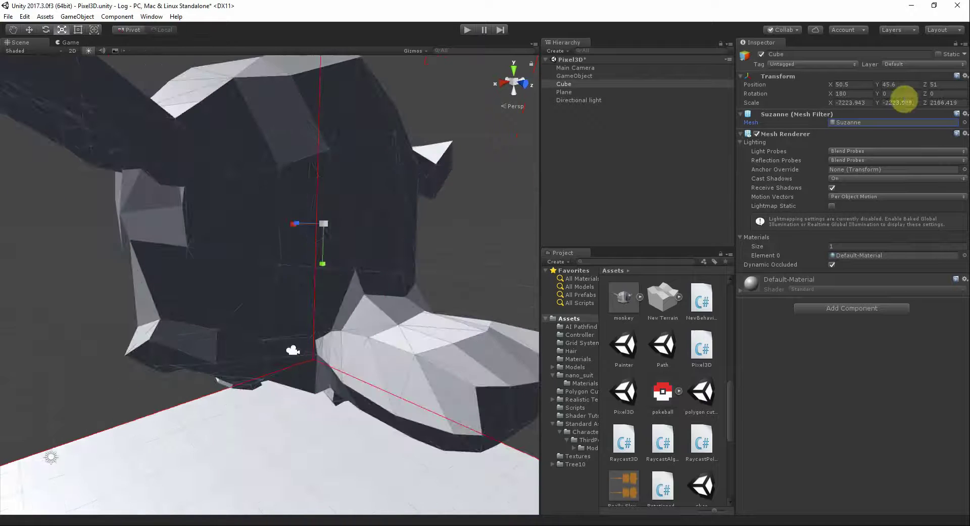
# Step: Set Suzanne's X rotation to -90 so the monkey stands upright, viewed from the front
pyautogui.click(851, 93)
pyautogui.write('0')
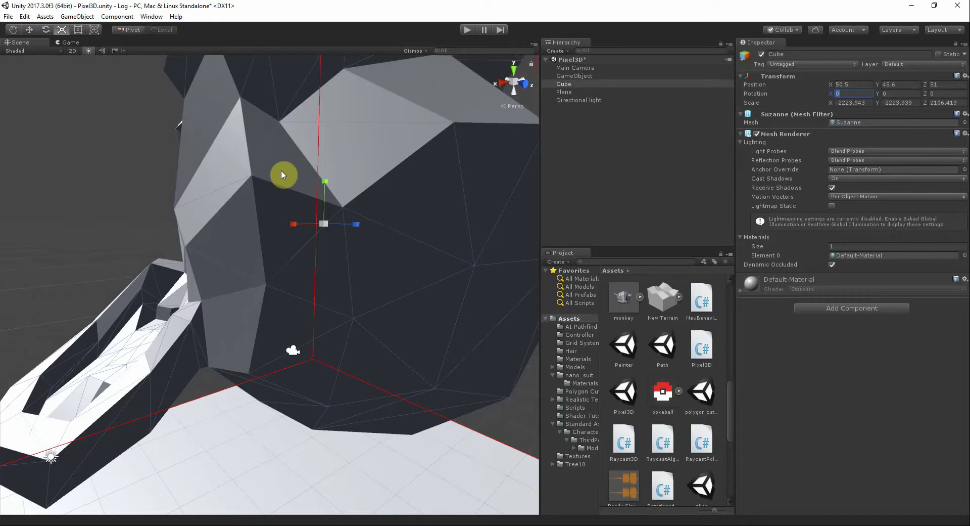
pyautogui.keyDown('alt'); pyautogui.moveTo(279, 170); pyautogui.dragTo(381, 217); pyautogui.keyUp('alt')
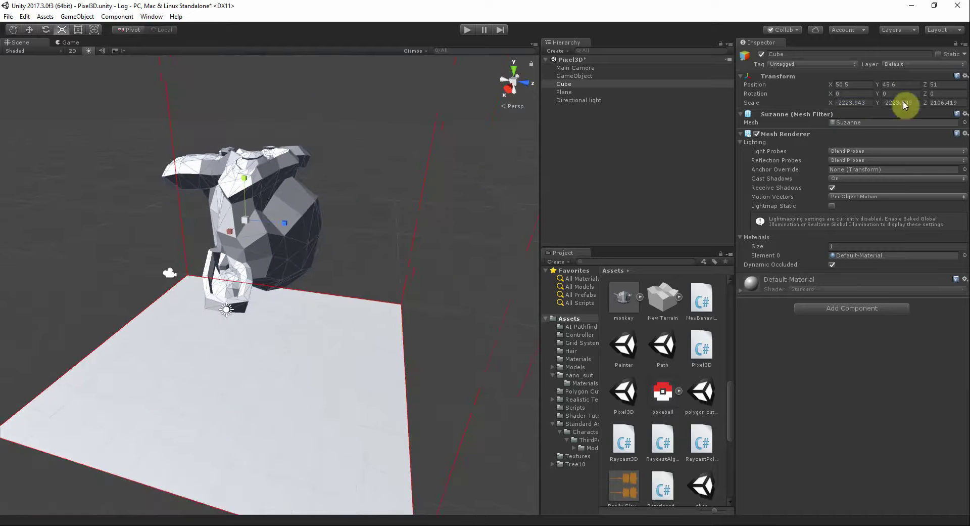
pyautogui.write('-90')
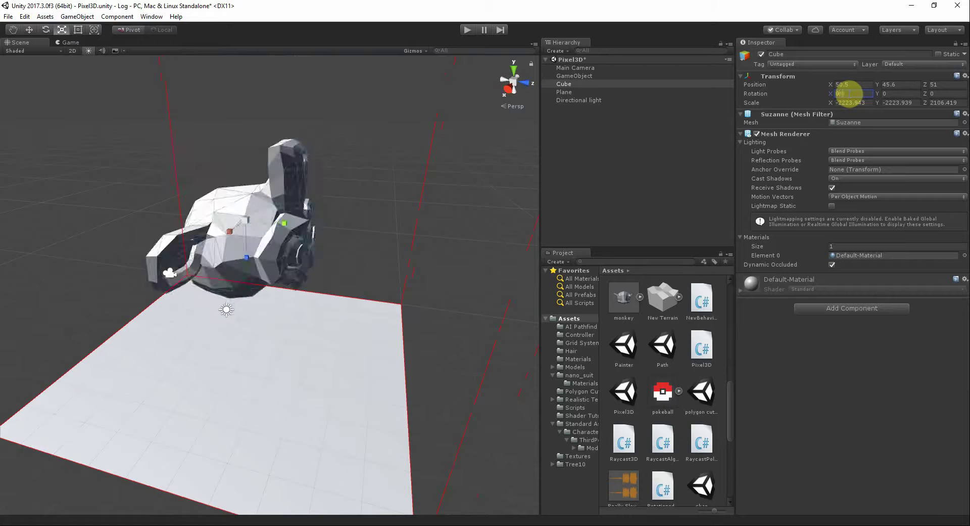
pyautogui.keyDown('alt'); pyautogui.moveTo(220, 216); pyautogui.dragTo(464, 199); pyautogui.keyUp('alt')
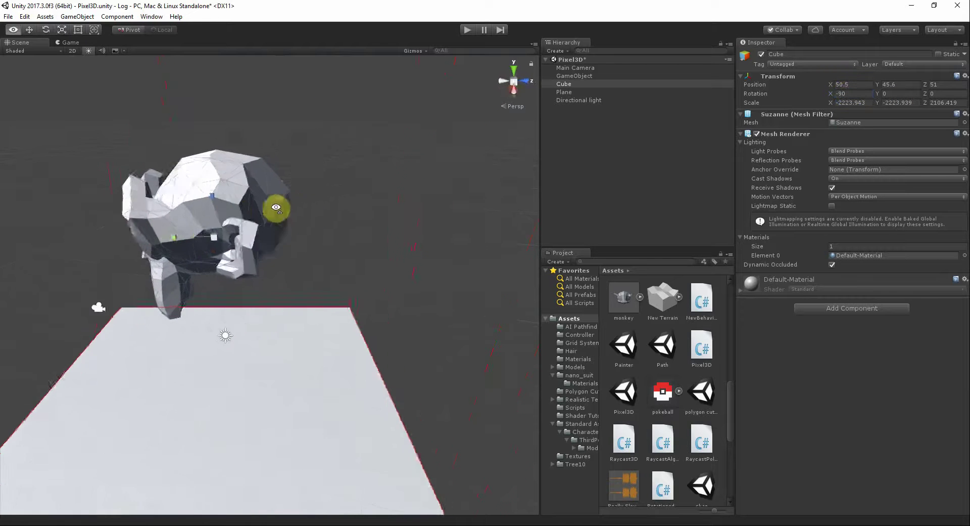
# Step: Run the scene to voxelize Suzanne in yellow, then rotate it and move it down-right
pyautogui.click(469, 28)
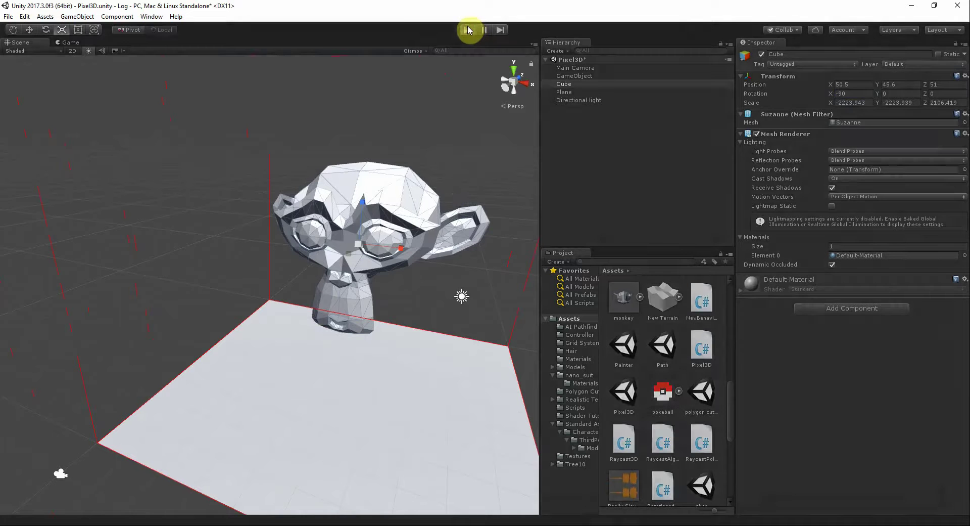
pyautogui.click(26, 42)
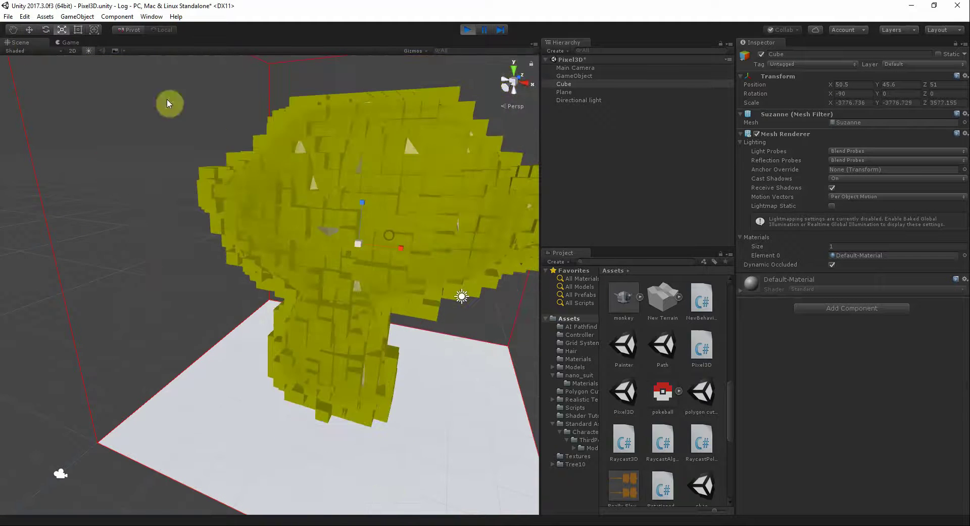
pyautogui.click(45, 29)
pyautogui.moveTo(354, 229)
pyautogui.mouseDown()
pyautogui.moveTo(290, 197)
pyautogui.moveTo(443, 145)
pyautogui.mouseUp()
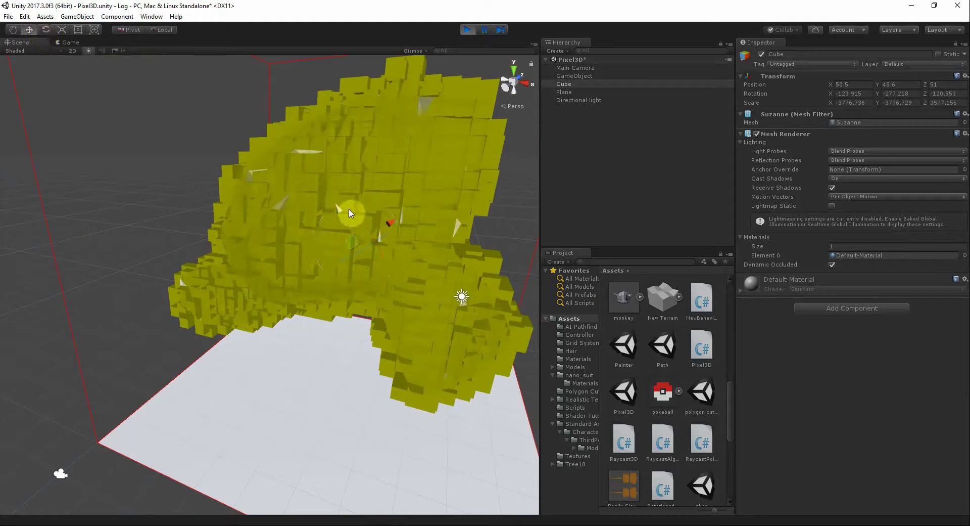
pyautogui.moveTo(349, 214)
pyautogui.mouseDown()
pyautogui.moveTo(439, 403)
pyautogui.moveTo(342, 397)
pyautogui.moveTo(422, 332)
pyautogui.moveTo(492, 299)
pyautogui.moveTo(351, 286)
pyautogui.moveTo(489, 80)
pyautogui.mouseUp()
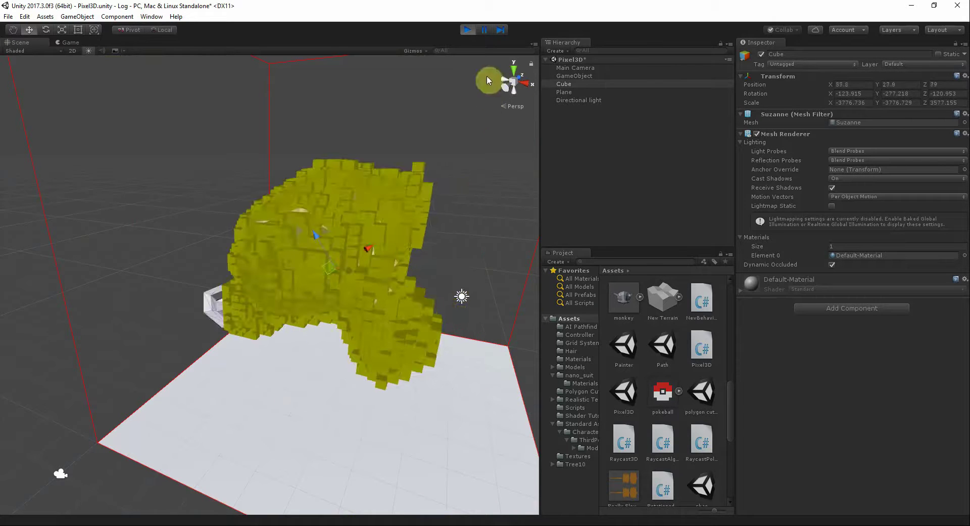
# Step: Stop play, set the Pixel 3D X, Y and Z resolution to 80, and play again
pyautogui.click(468, 35)
pyautogui.click(575, 75)
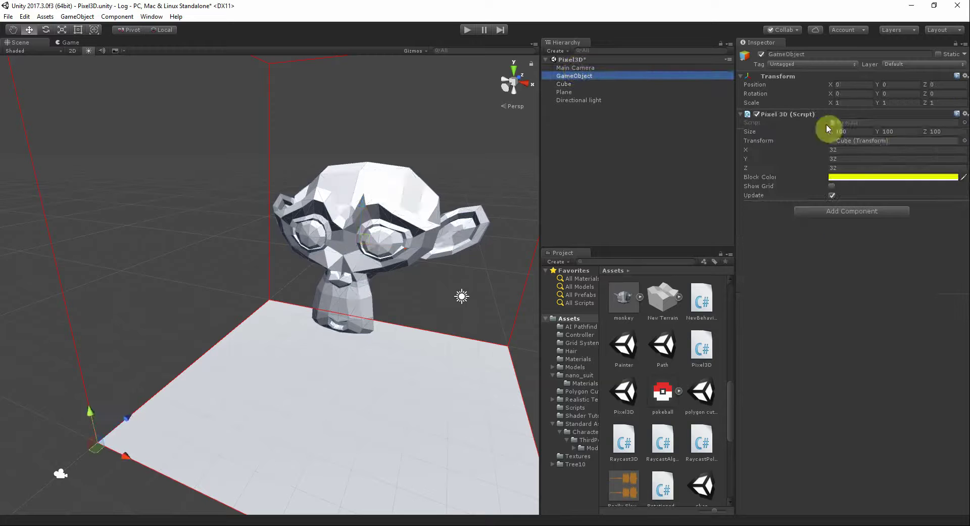
pyautogui.click(842, 149)
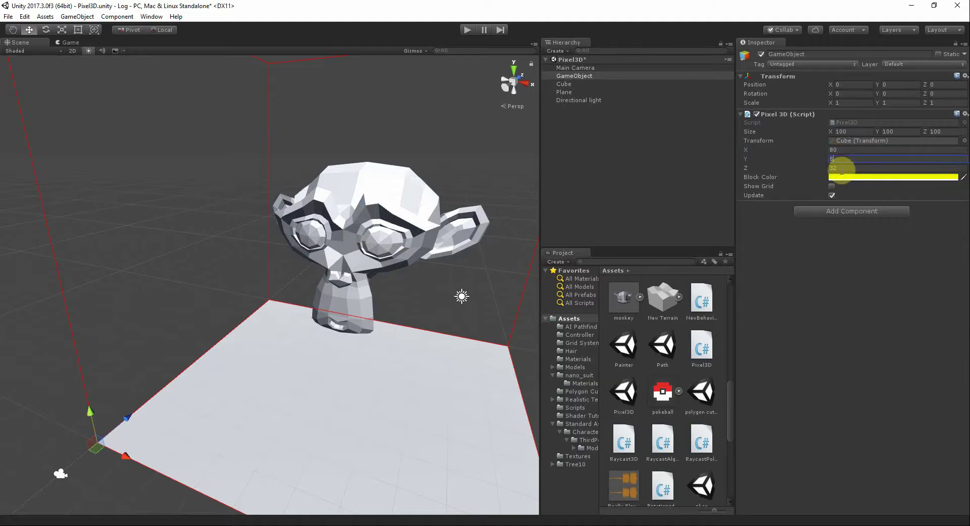
pyautogui.write('80')
pyautogui.click(466, 30)
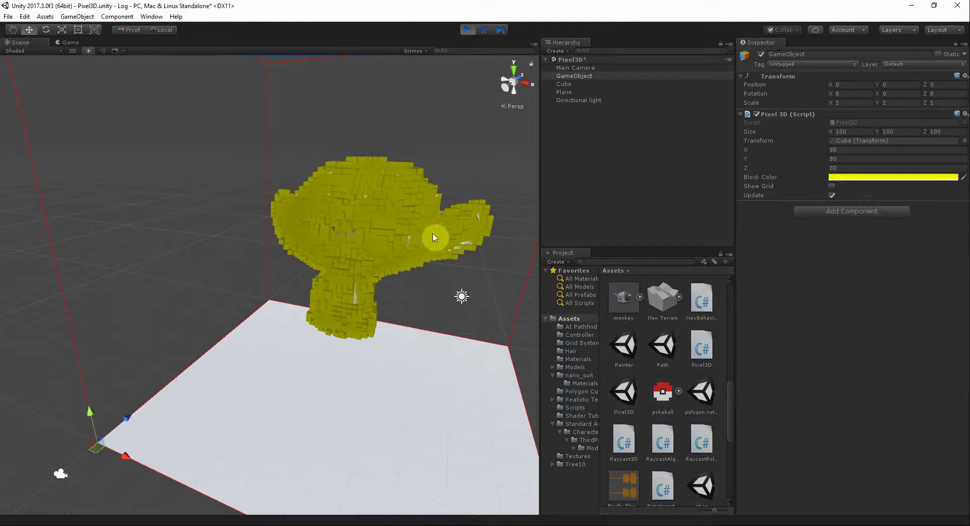
# Step: Reposition the finer voxel monkey left, then right toward the camera, then stop playing
pyautogui.moveTo(433, 234)
pyautogui.mouseDown(button='right')
pyautogui.moveTo(411, 249)
pyautogui.moveTo(399, 220)
pyautogui.mouseUp(button='right')
pyautogui.click(424, 192)
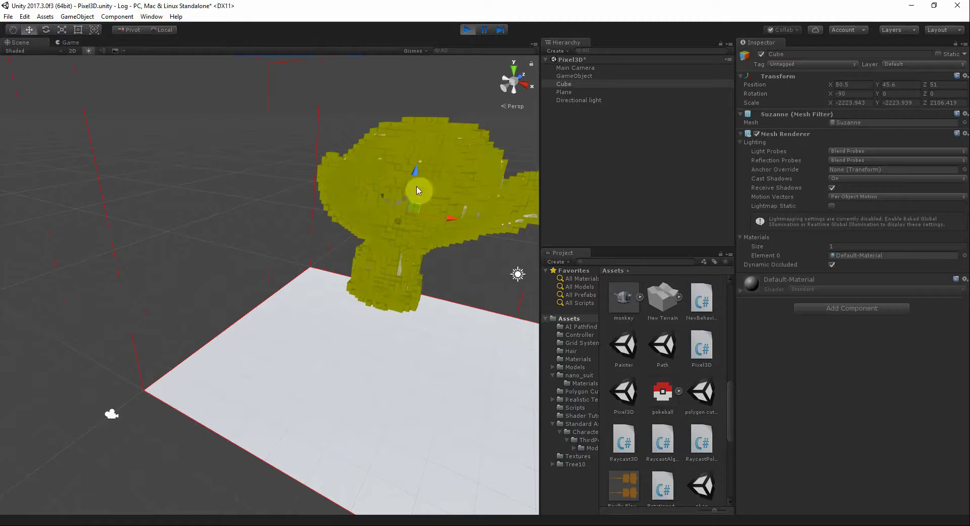
pyautogui.moveTo(412, 218); pyautogui.dragTo(311, 187)
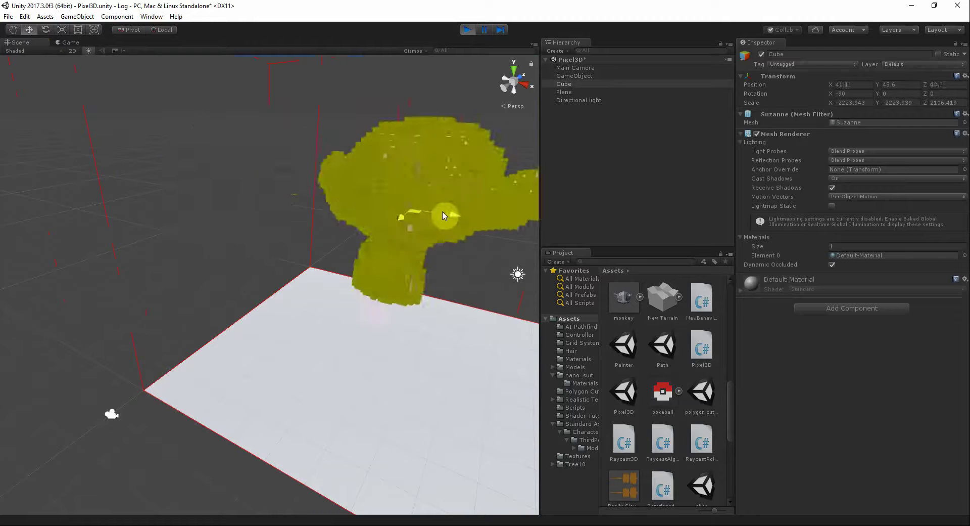
pyautogui.moveTo(311, 187); pyautogui.dragTo(440, 225)
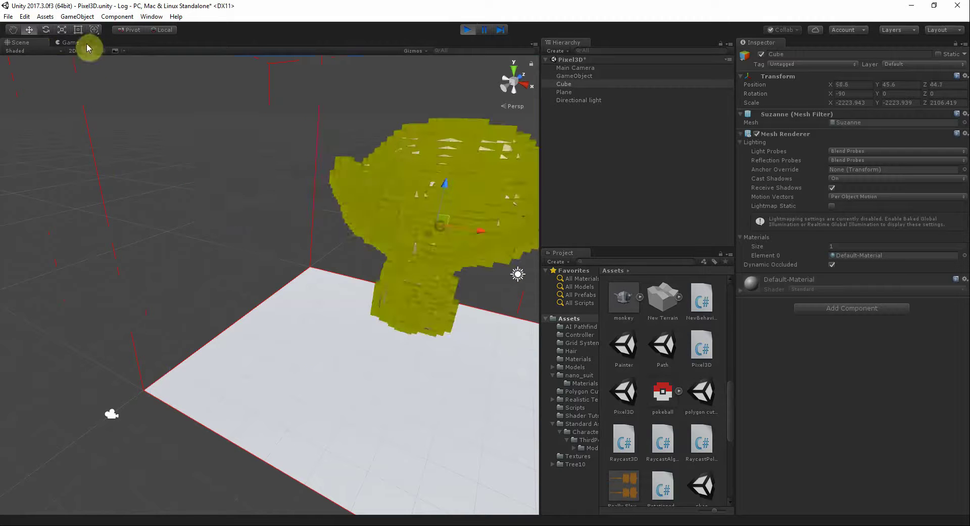
pyautogui.scroll(-3, 446, 294)
pyautogui.moveTo(381, 249)
pyautogui.mouseDown()
pyautogui.moveTo(372, 245)
pyautogui.moveTo(448, 230)
pyautogui.moveTo(409, 243)
pyautogui.moveTo(435, 153)
pyautogui.mouseUp()
pyautogui.click(465, 32)
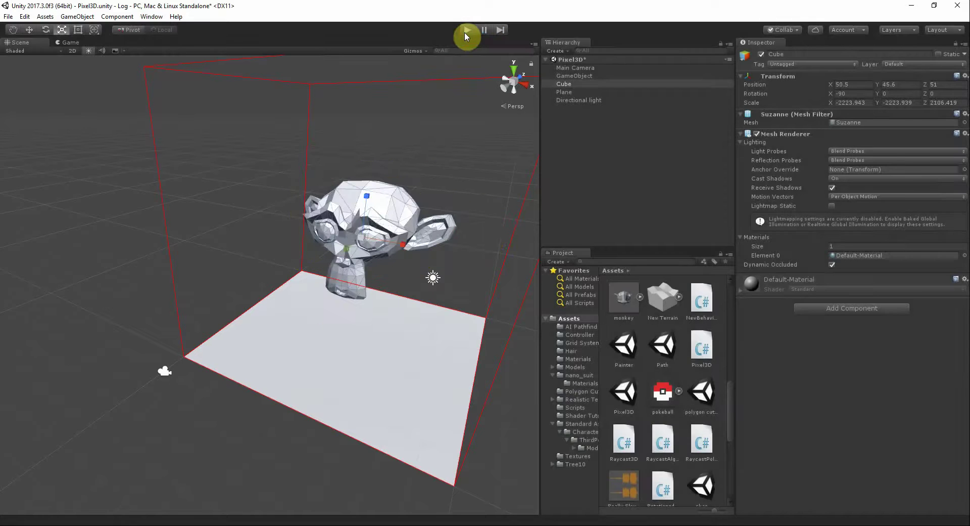